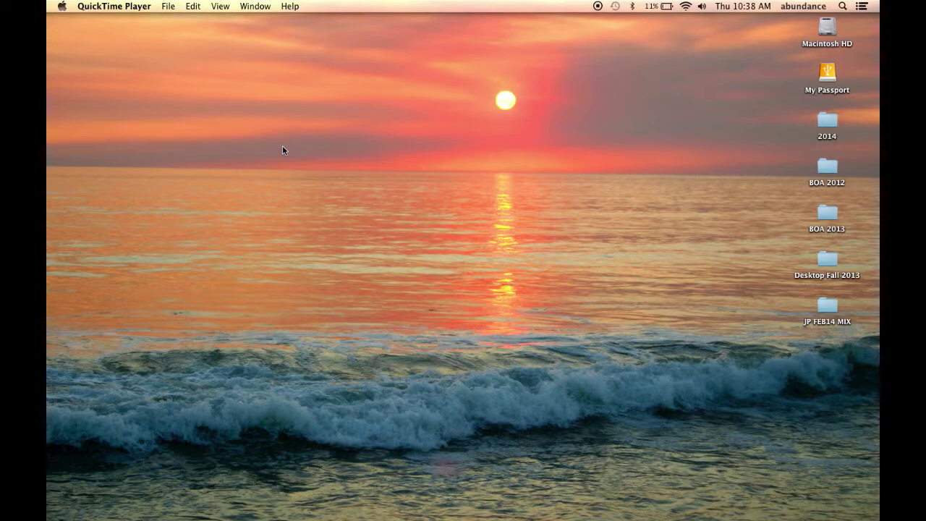
Launch Disk Utility from the Utilities folder inside Applications on Macintosh HD
double_click(825, 32)
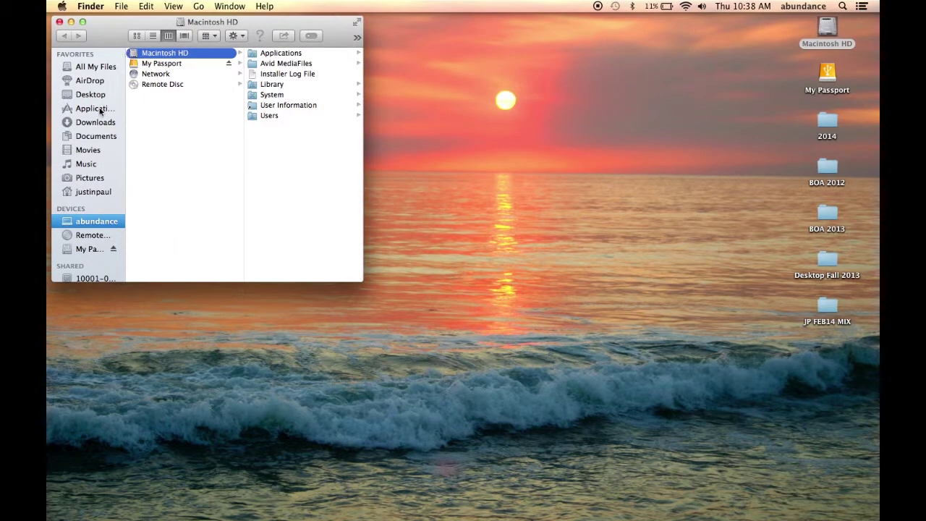
click(98, 108)
drag(240, 94, 225, 254)
click(165, 268)
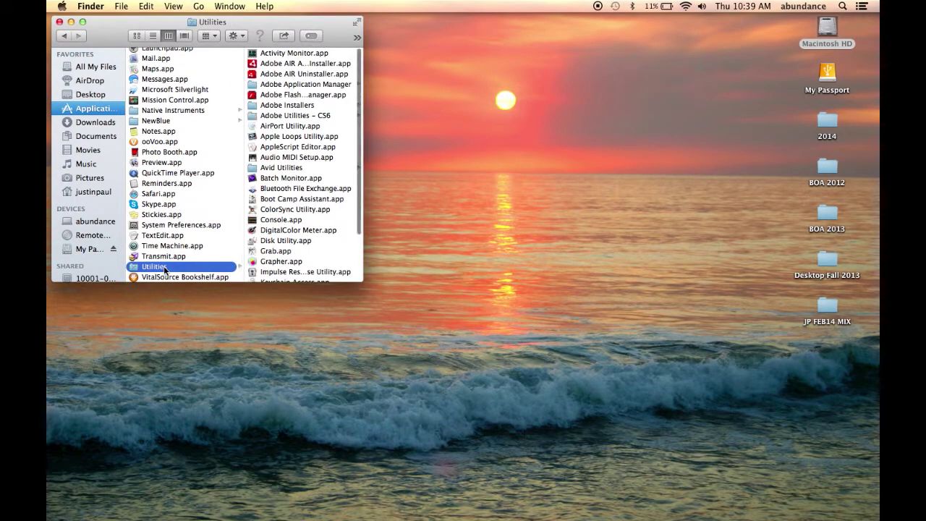
drag(367, 265, 518, 266)
click(292, 244)
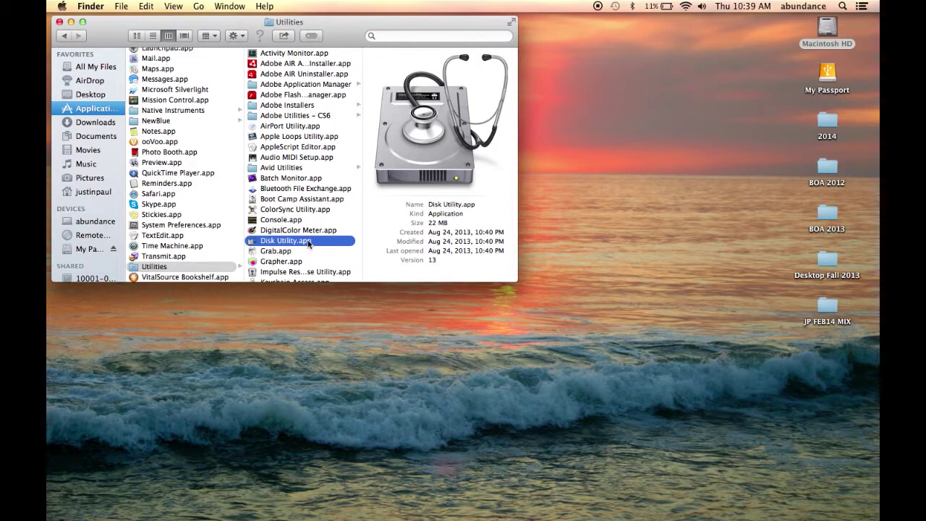
double_click(251, 243)
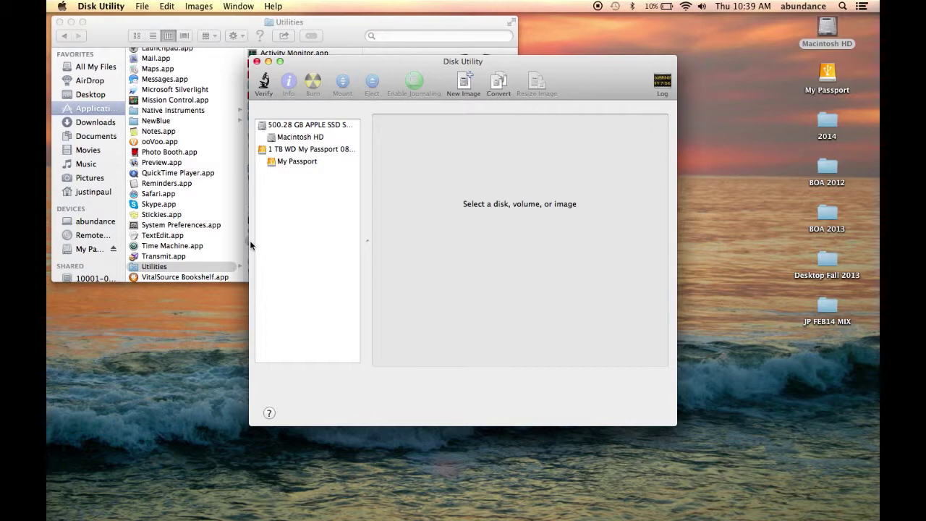
Examine the My Passport external disk and its volume, highlighting the volume's format in the details
click(303, 151)
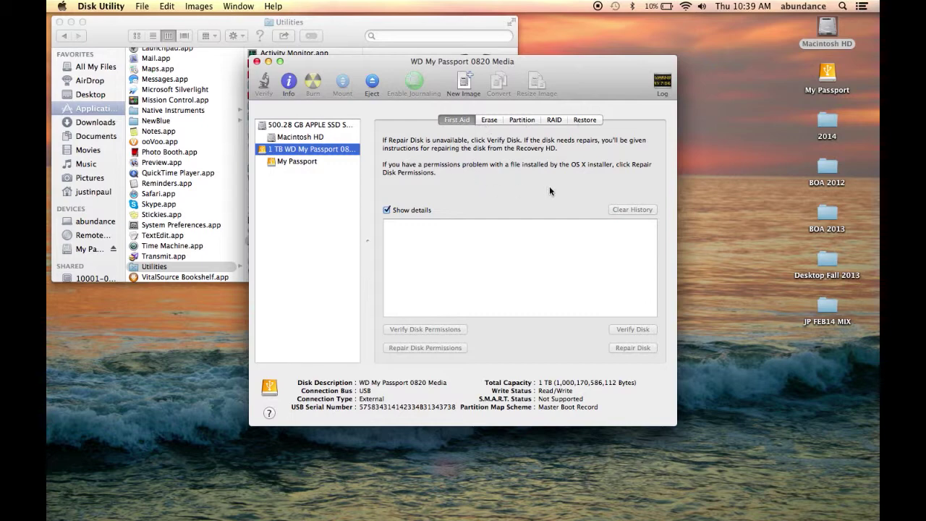
click(288, 161)
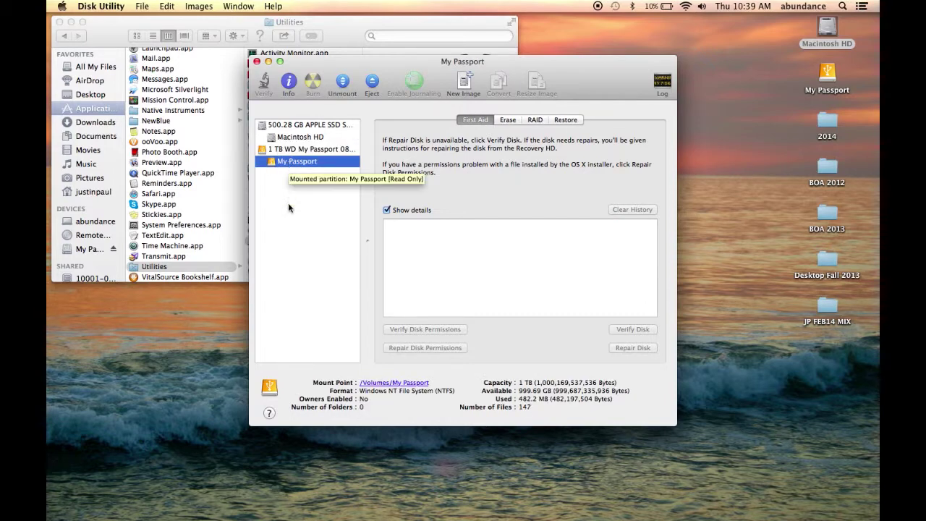
click(359, 391)
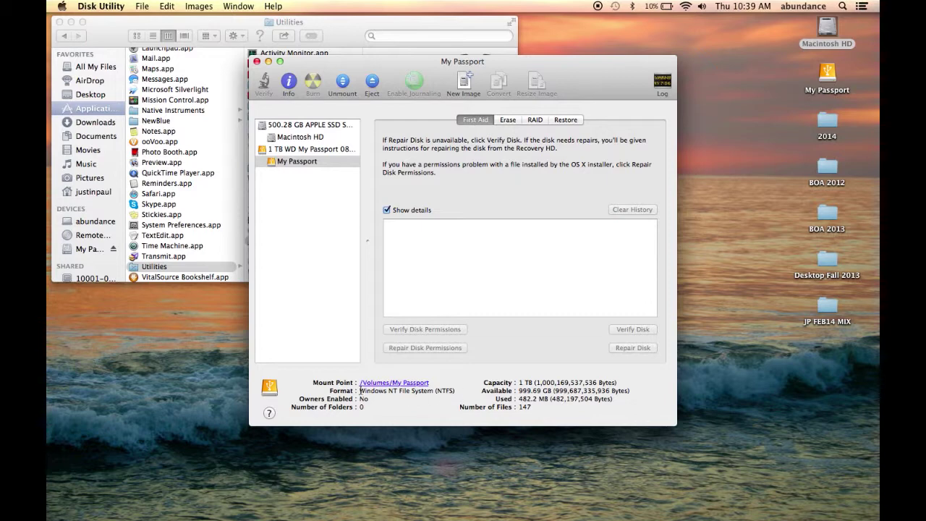
drag(360, 390, 459, 392)
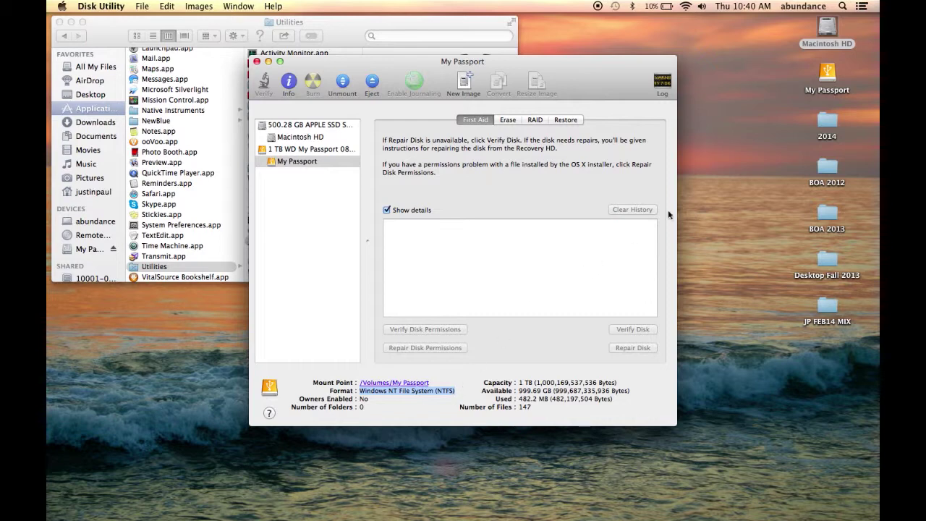
Review the My Passport drive's format and sharing permissions in its Finder info, and close the info and Utilities windows
click(702, 192)
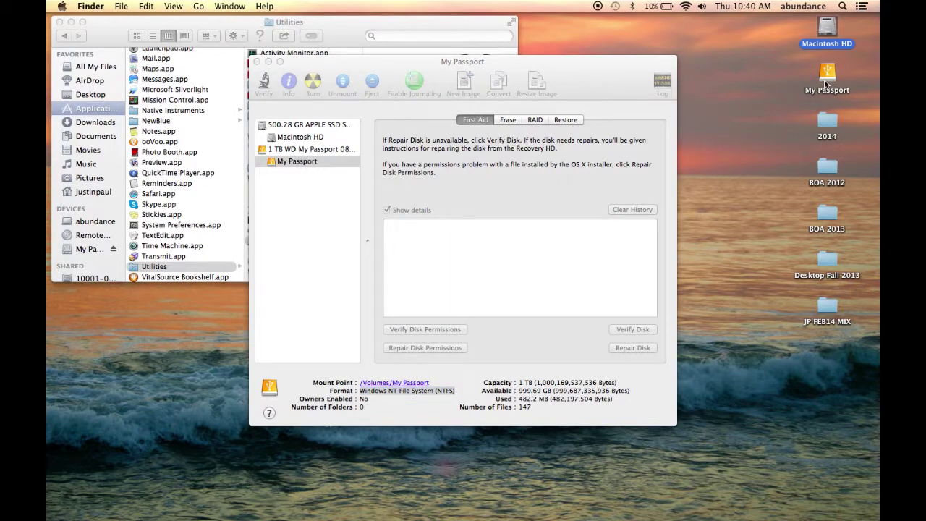
click(826, 79)
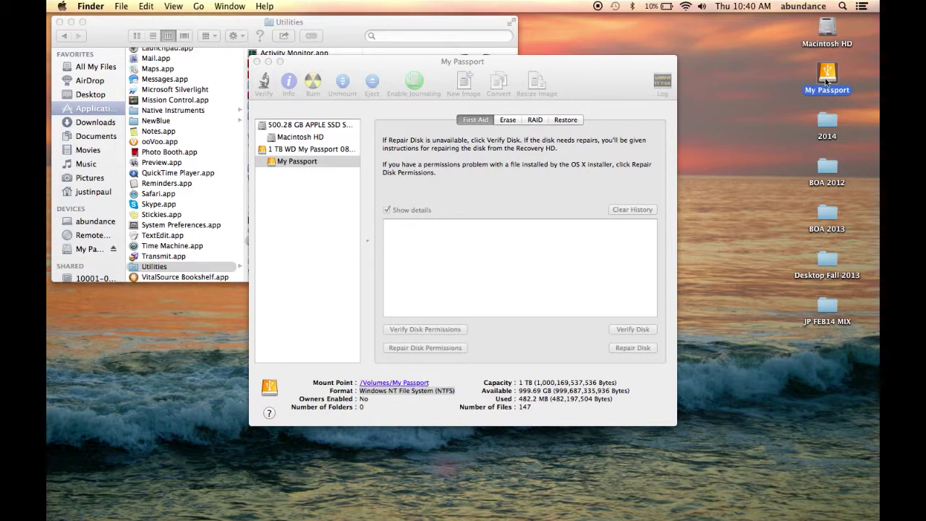
key(super+i)
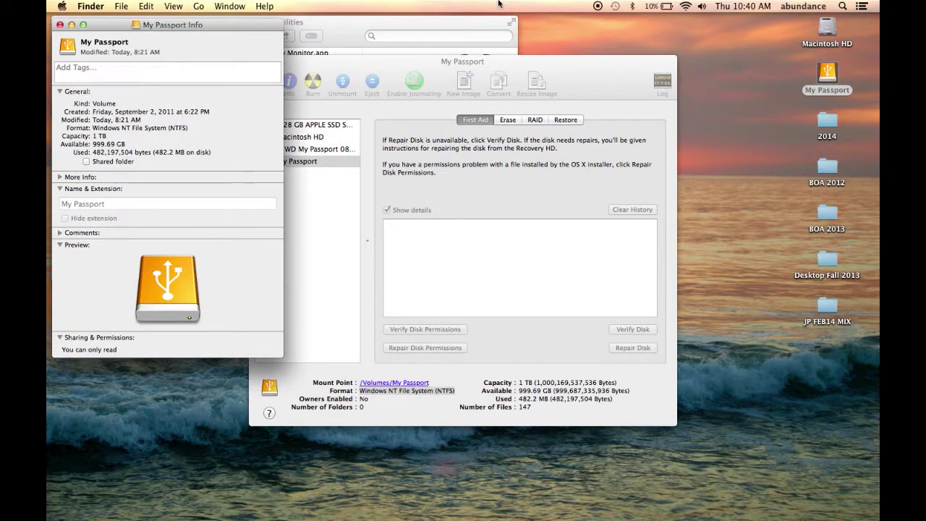
drag(250, 31, 399, 26)
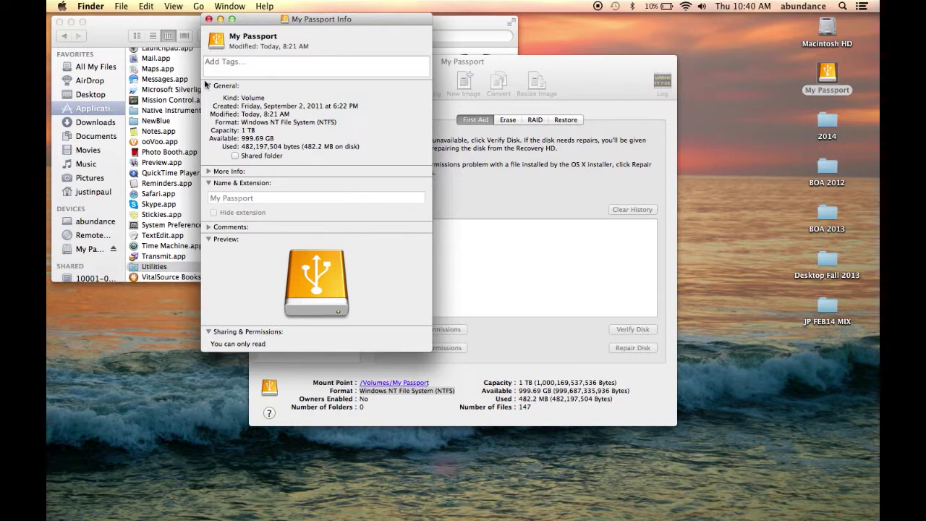
click(208, 19)
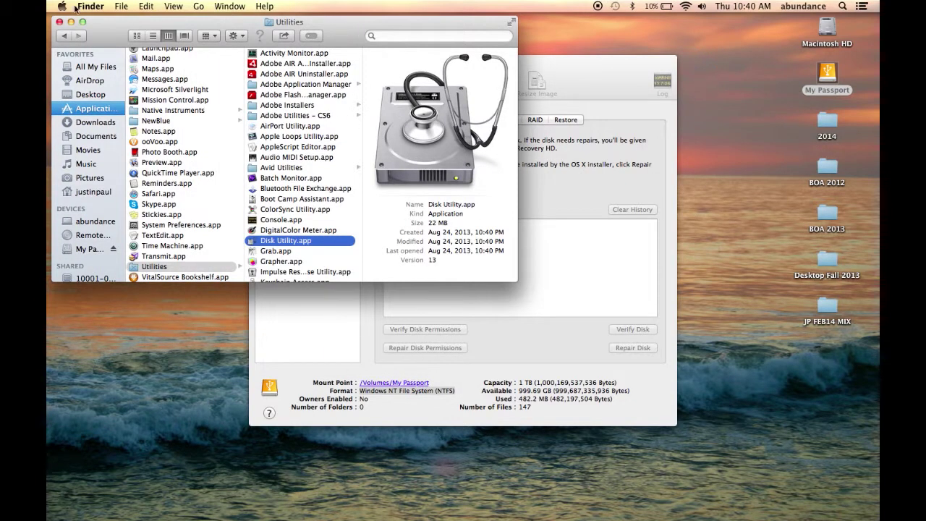
click(60, 21)
Erase the My Passport volume in Disk Utility with the MS-DOS (FAT) format, keeping the name MY PASSPORT
drag(379, 62, 308, 33)
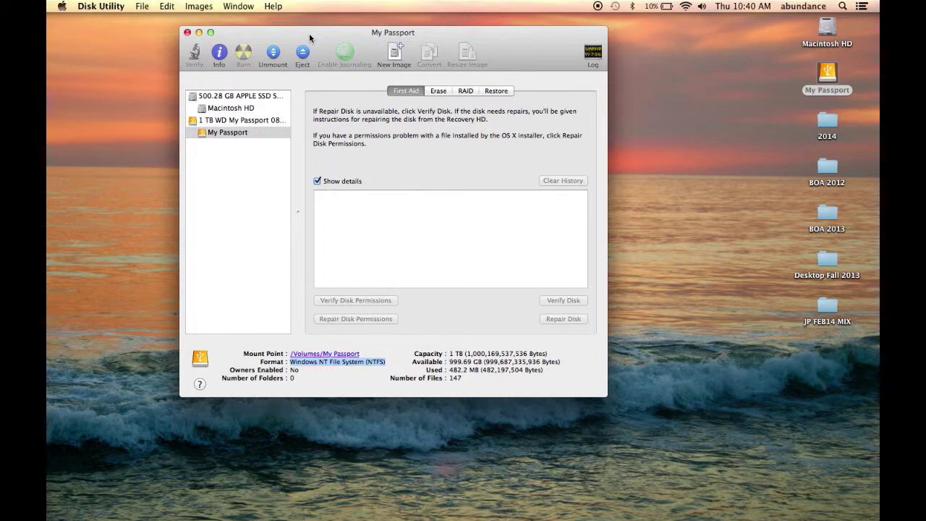
click(214, 134)
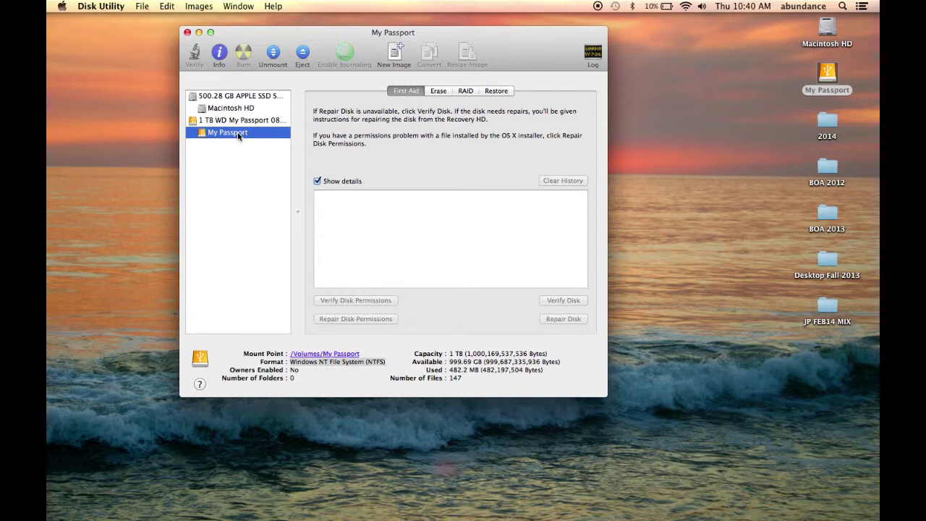
click(440, 92)
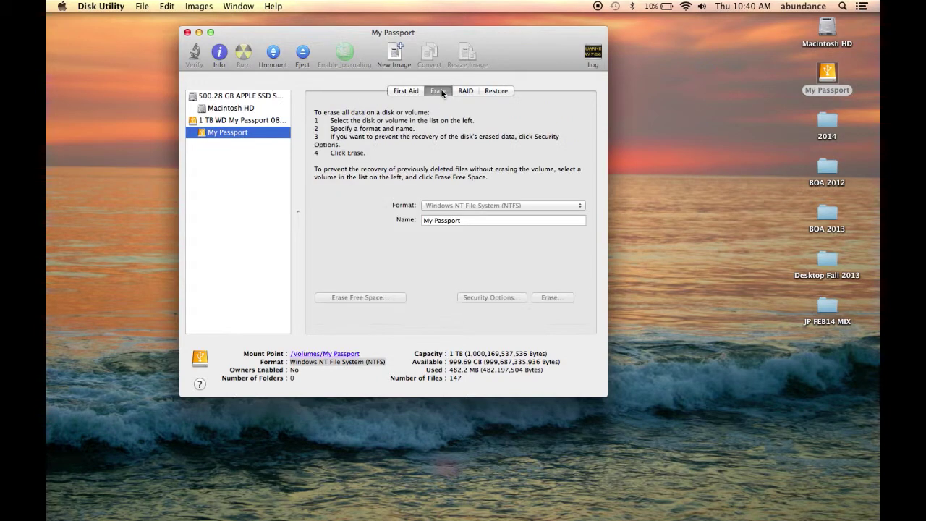
drag(521, 52, 478, 39)
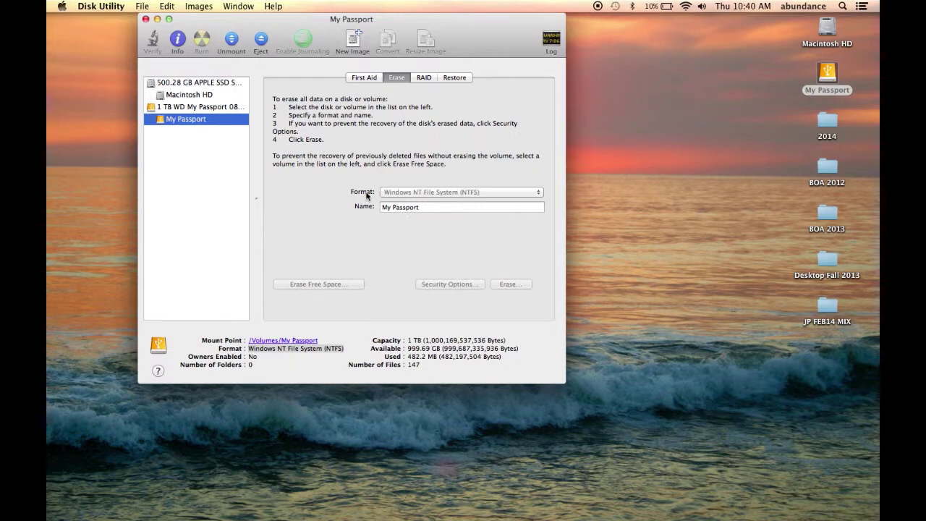
click(508, 192)
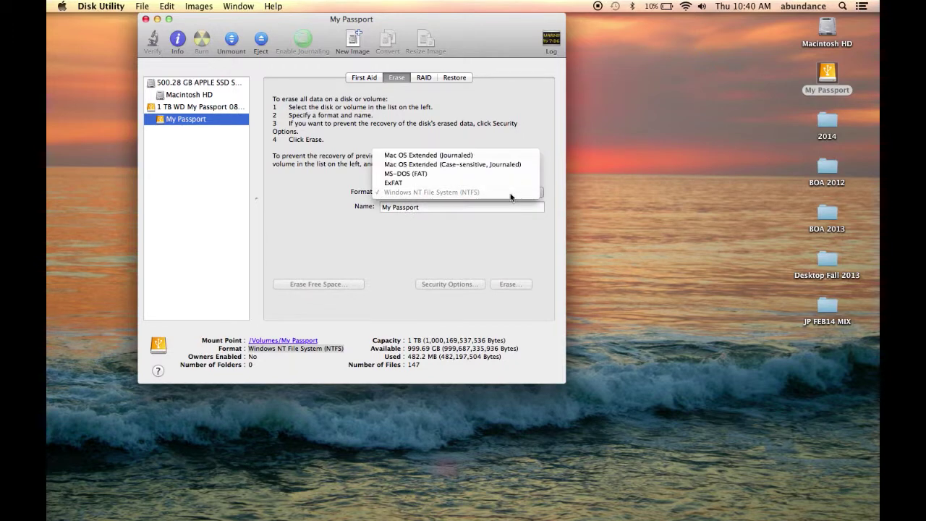
click(468, 177)
drag(436, 206, 379, 207)
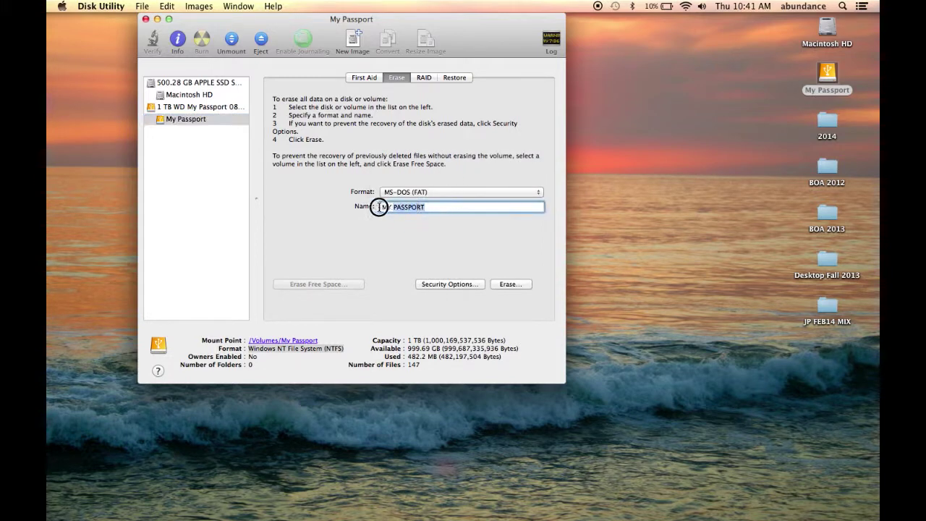
click(513, 285)
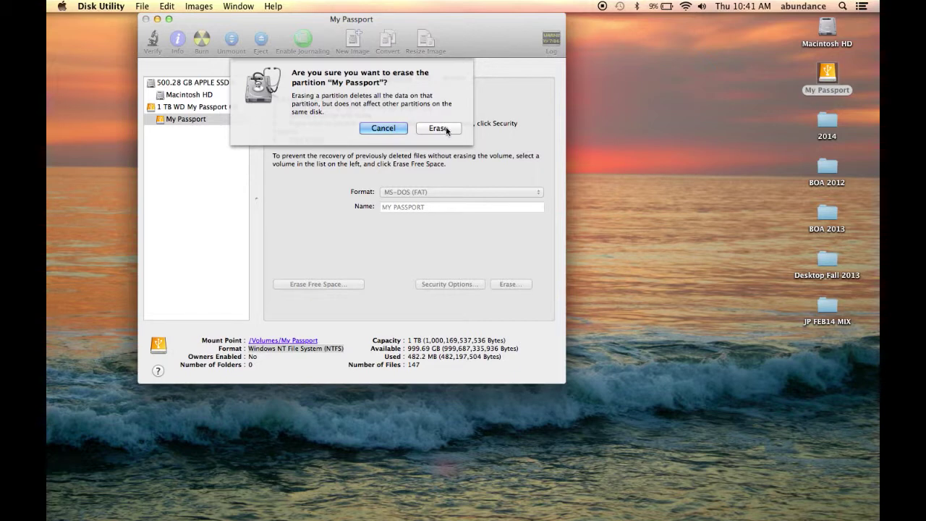
click(439, 128)
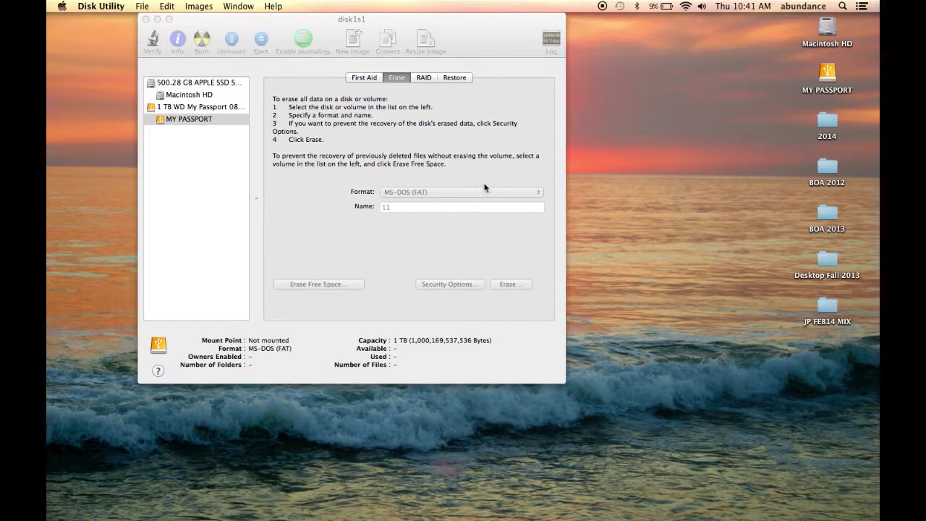
Check the contents of the erased MY PASSPORT drive in Finder, and review its format and permissions in its info
double_click(828, 78)
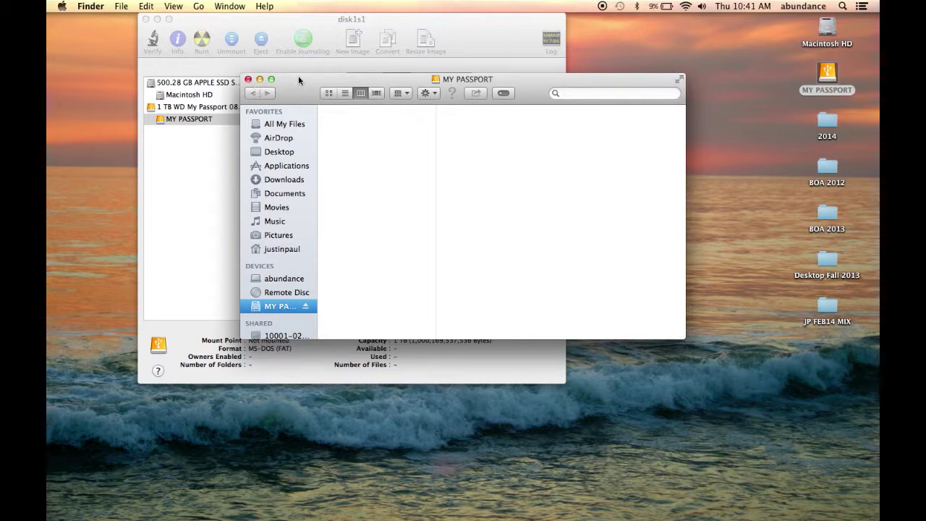
mouse_move(298, 80)
mouse_down()
mouse_move(316, 98)
mouse_move(350, 103)
mouse_up()
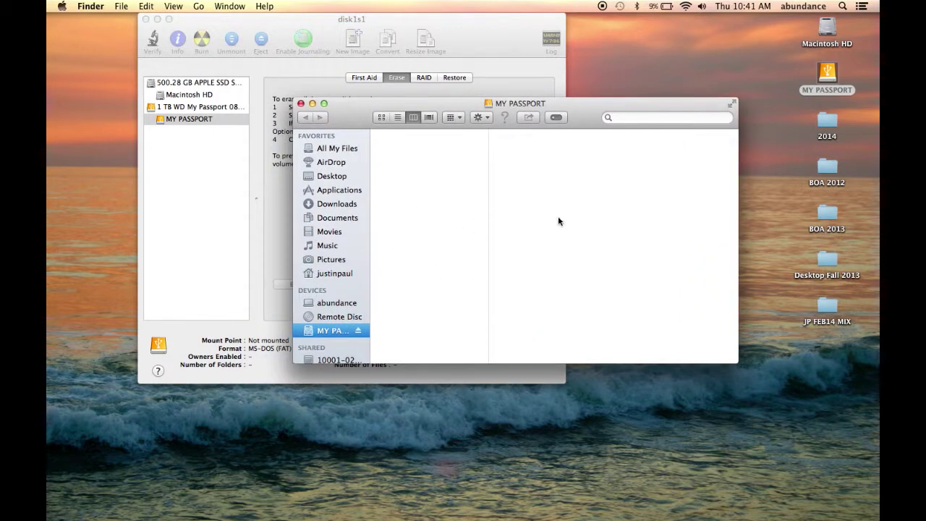
click(301, 103)
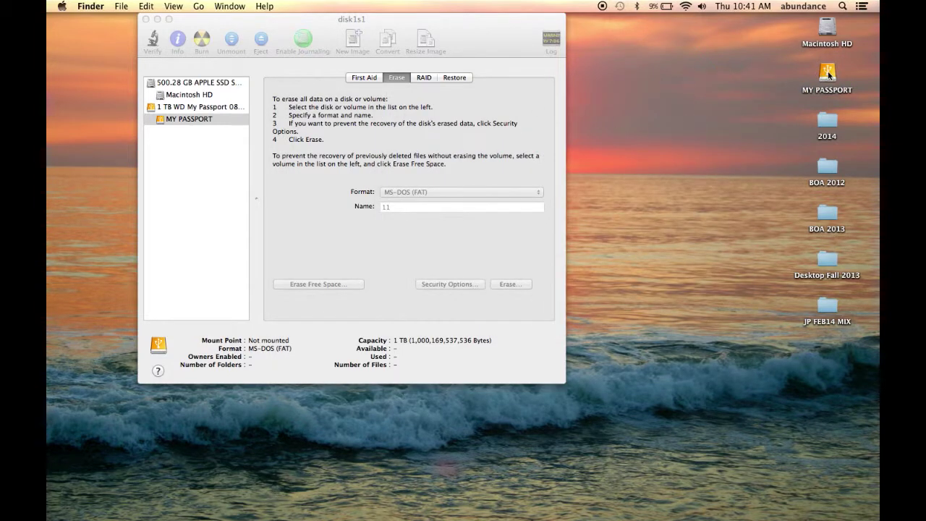
click(828, 74)
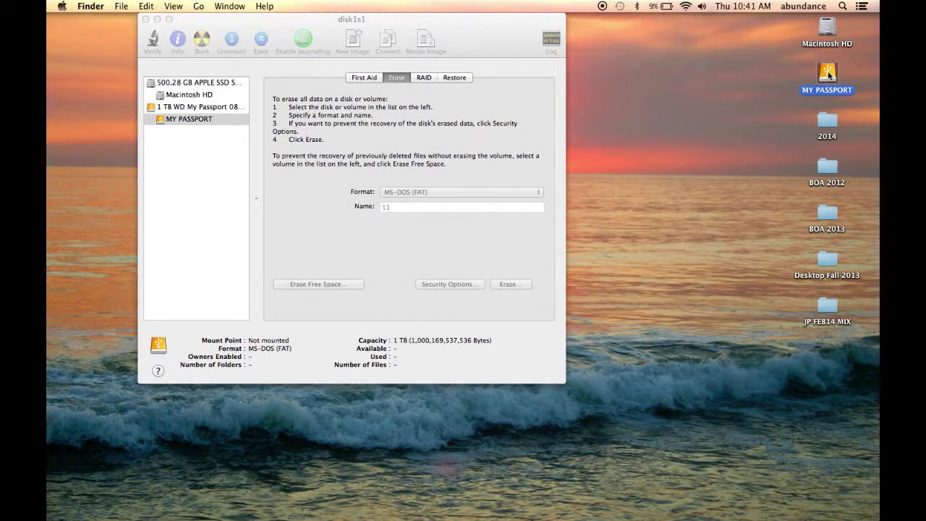
key(super+i)
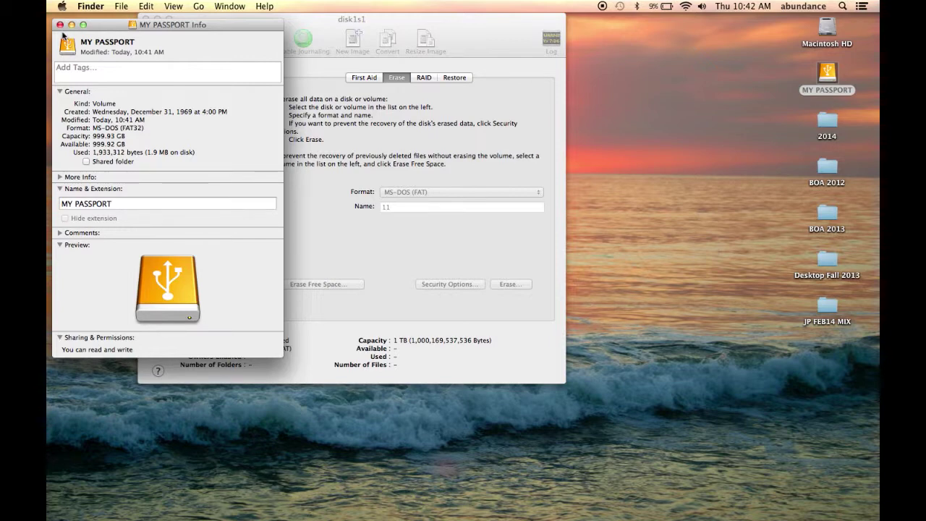
click(60, 24)
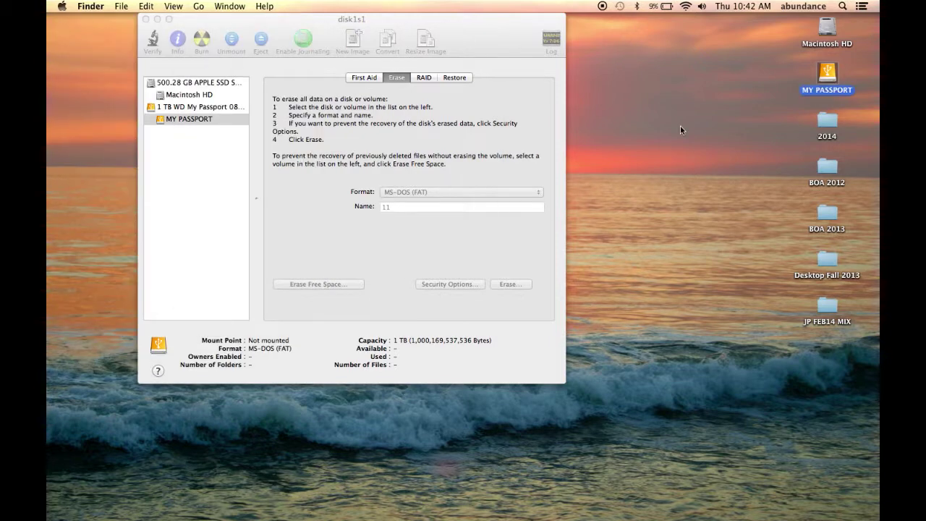